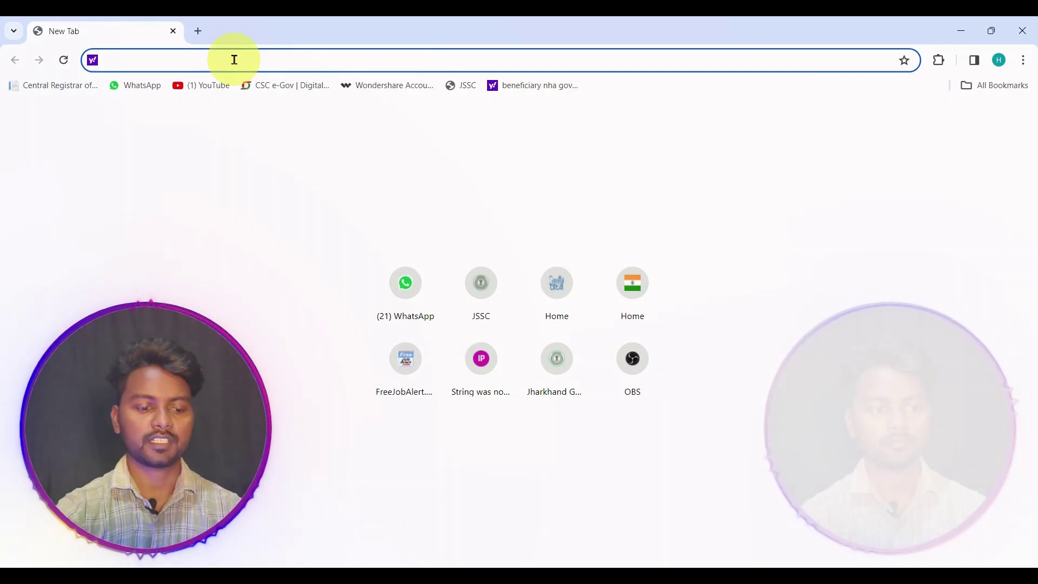
Step: Search the web for 'word to pdf' and open the iLovePDF site's tool grid
type("word to pdf")
key("Return")
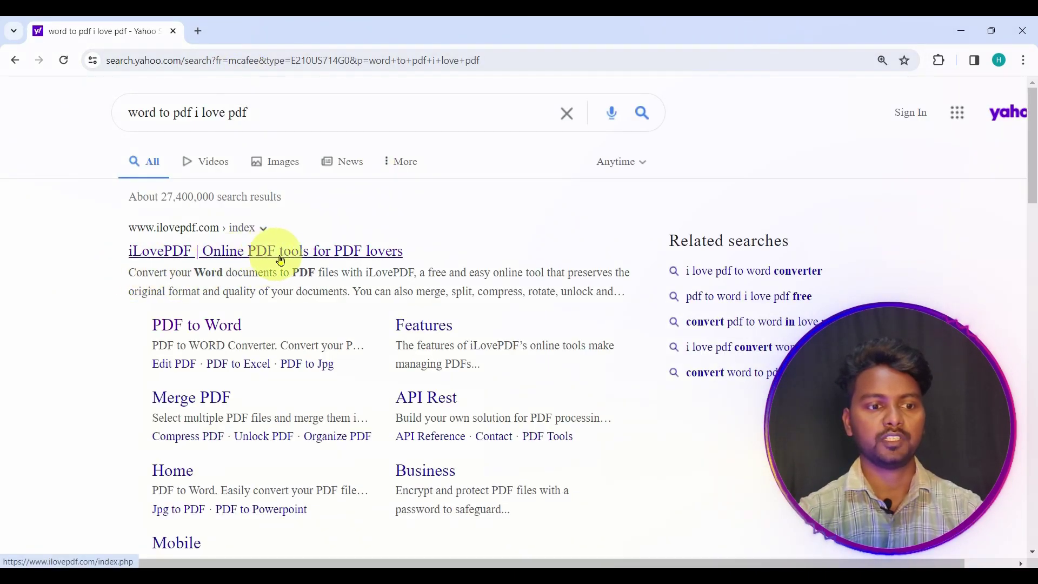
left_click(226, 265)
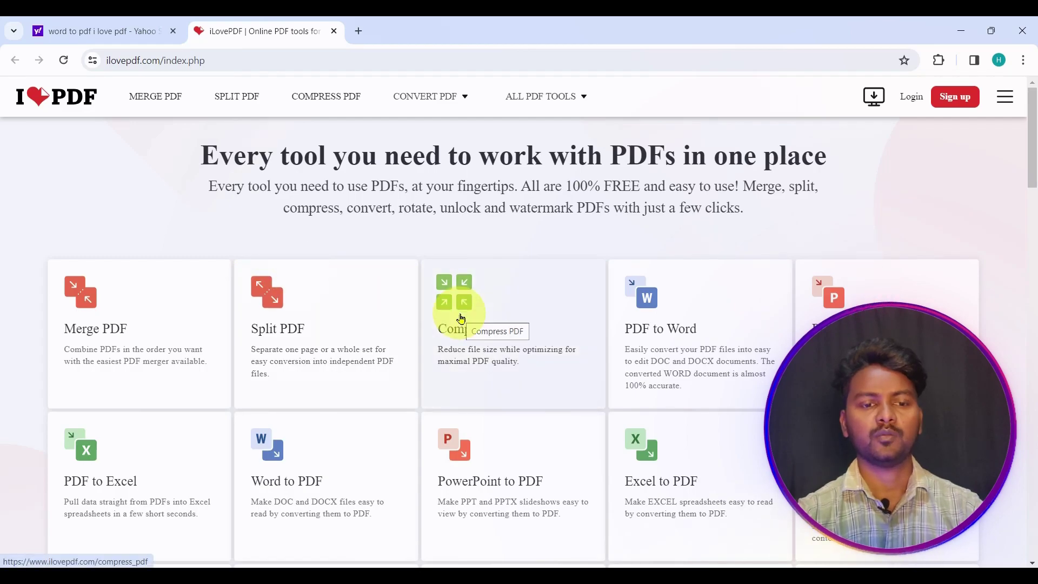
scroll(461, 319, "down", 10)
scroll(452, 308, "up", 10)
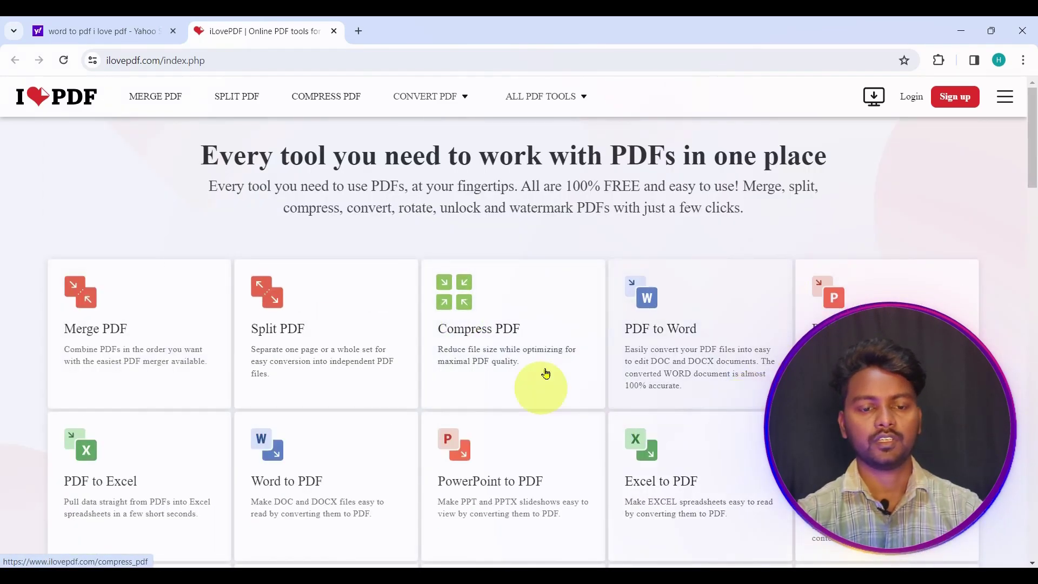
left_click_drag(1030, 151, 1030, 173)
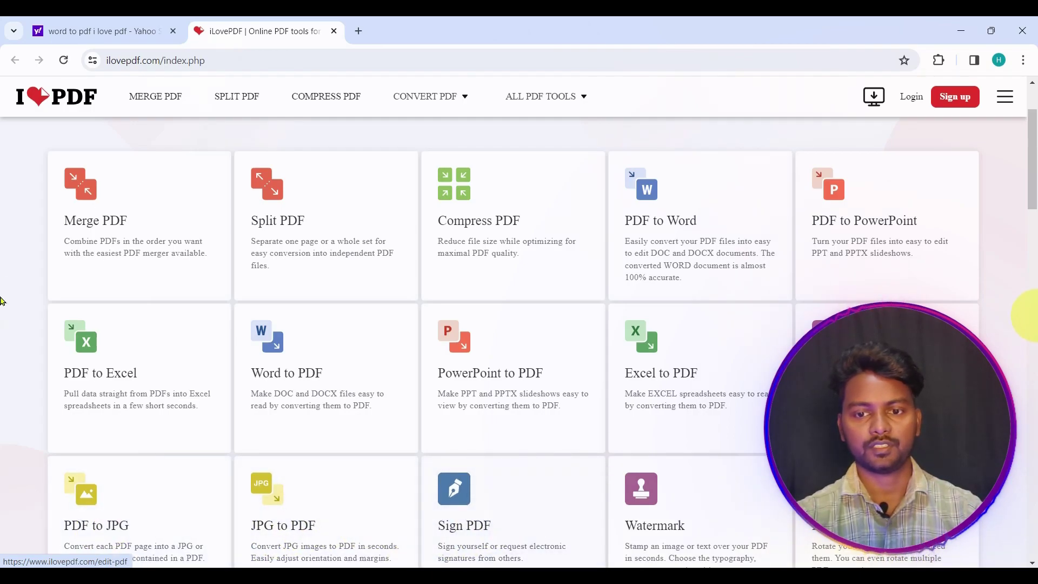
scroll(2, 247, "down", 5)
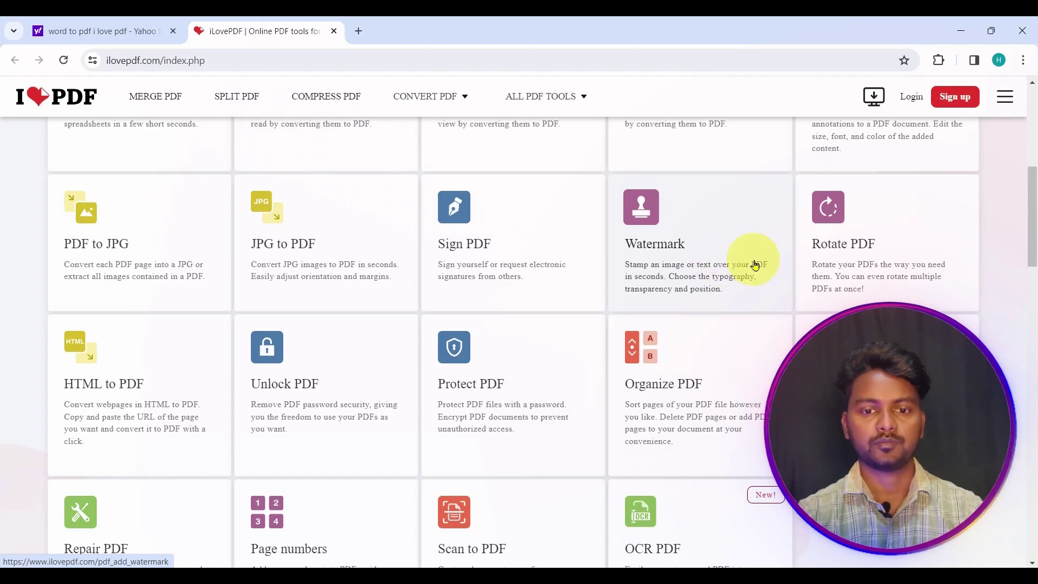
scroll(1028, 241, "down", 2)
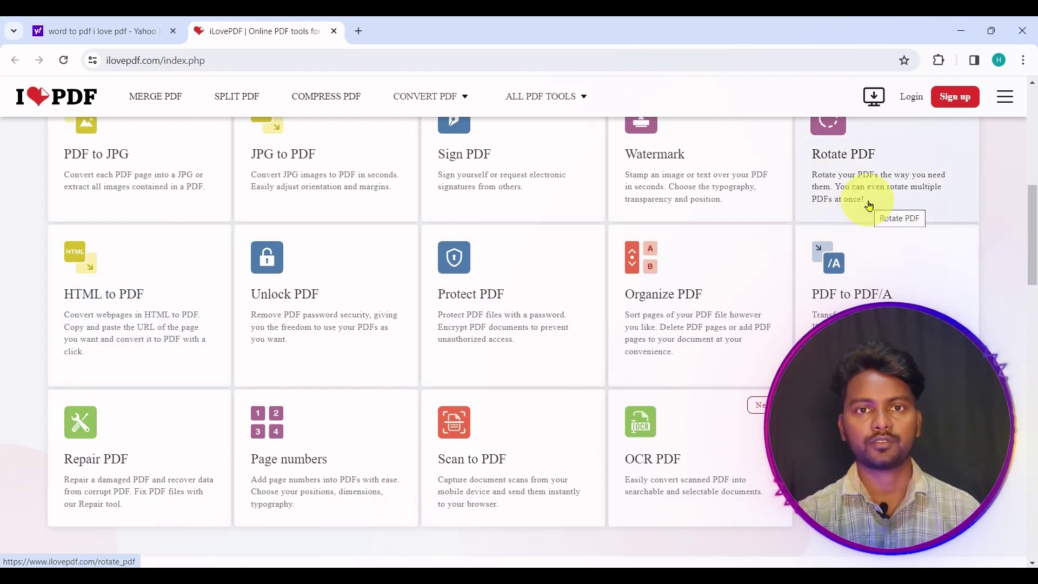
scroll(1022, 233, "up", 3)
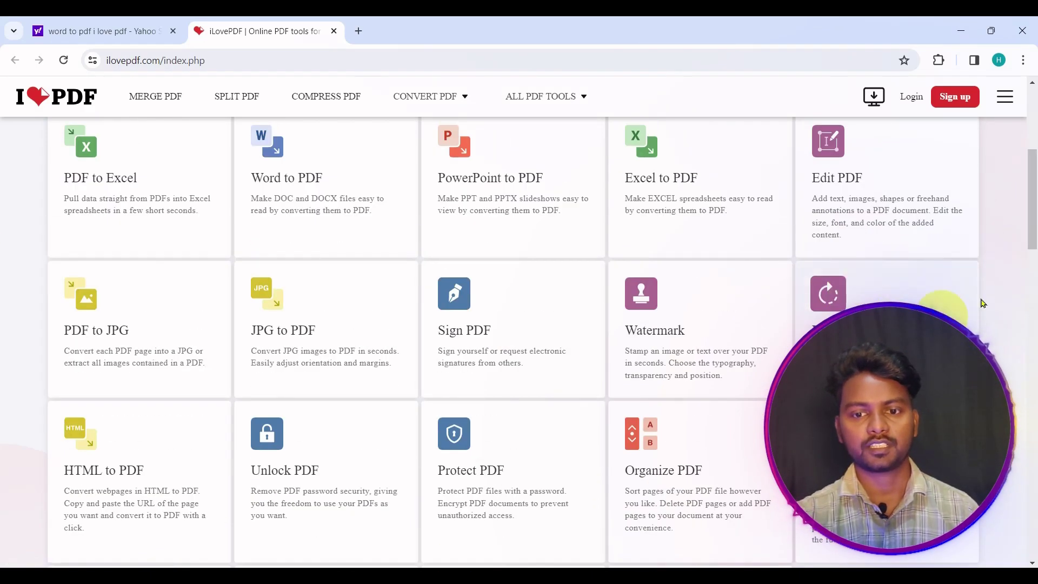
scroll(1028, 197, "down", 3)
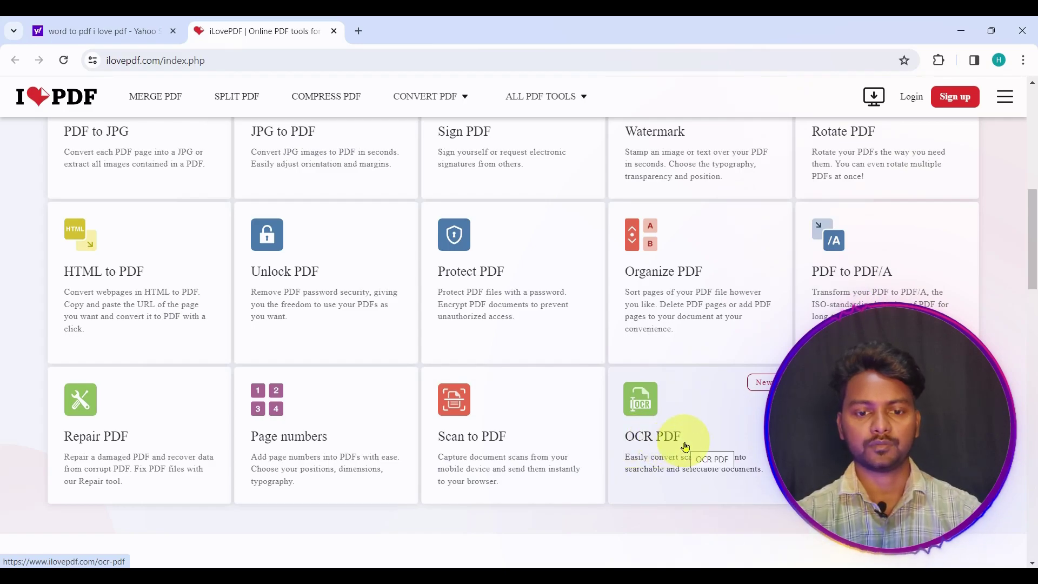
scroll(684, 445, "up", 4)
scroll(680, 445, "up", 5)
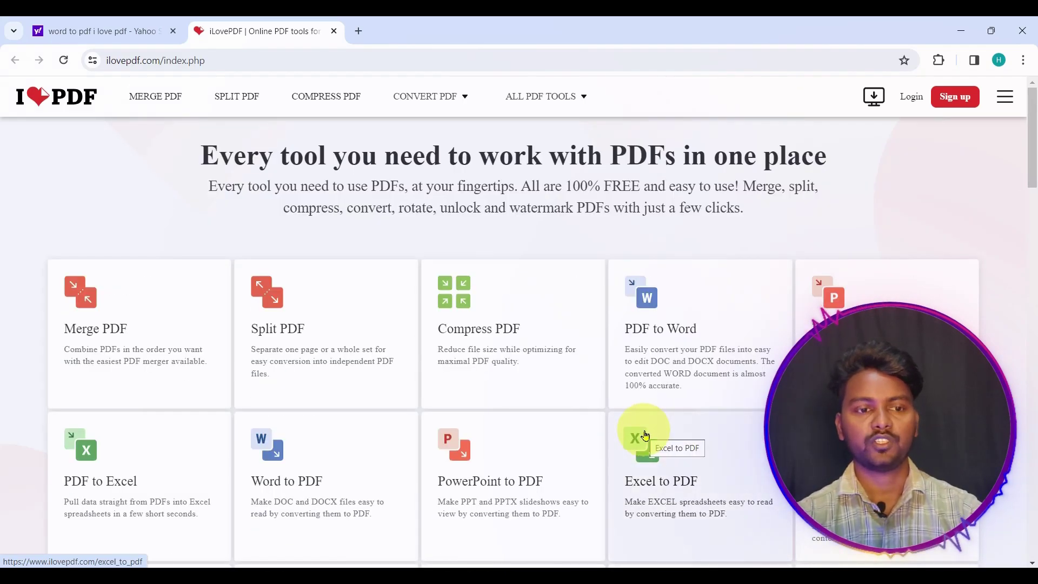
Step: Upload word.docx to the Word to PDF tool and convert it
left_click(291, 480)
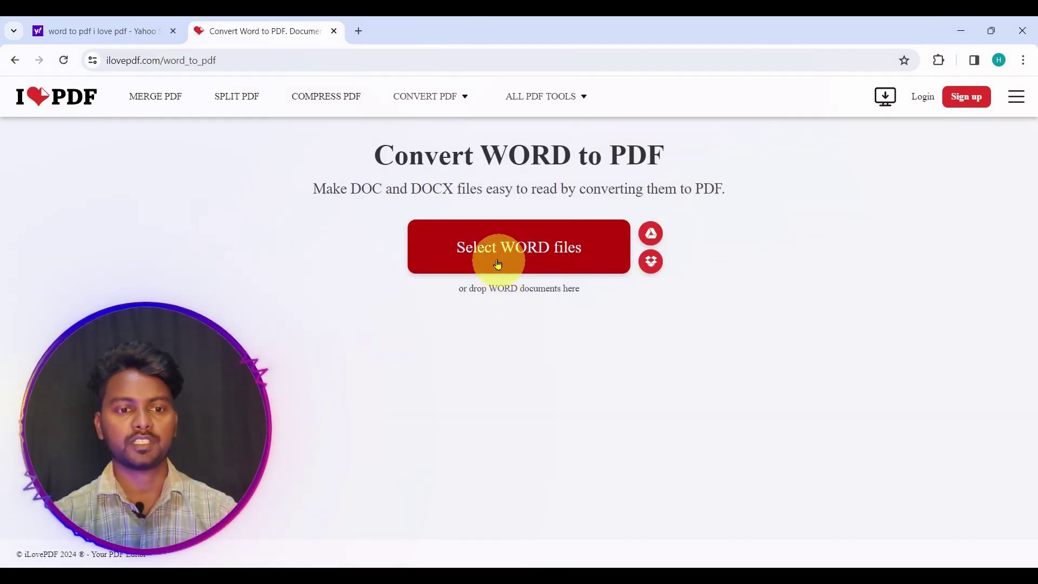
left_click(556, 250)
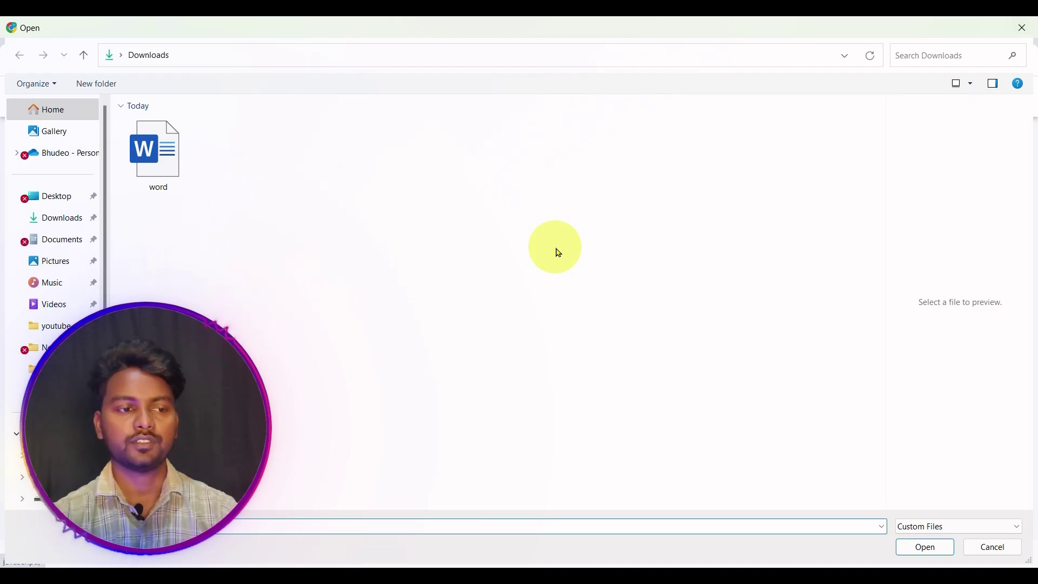
left_click(160, 156)
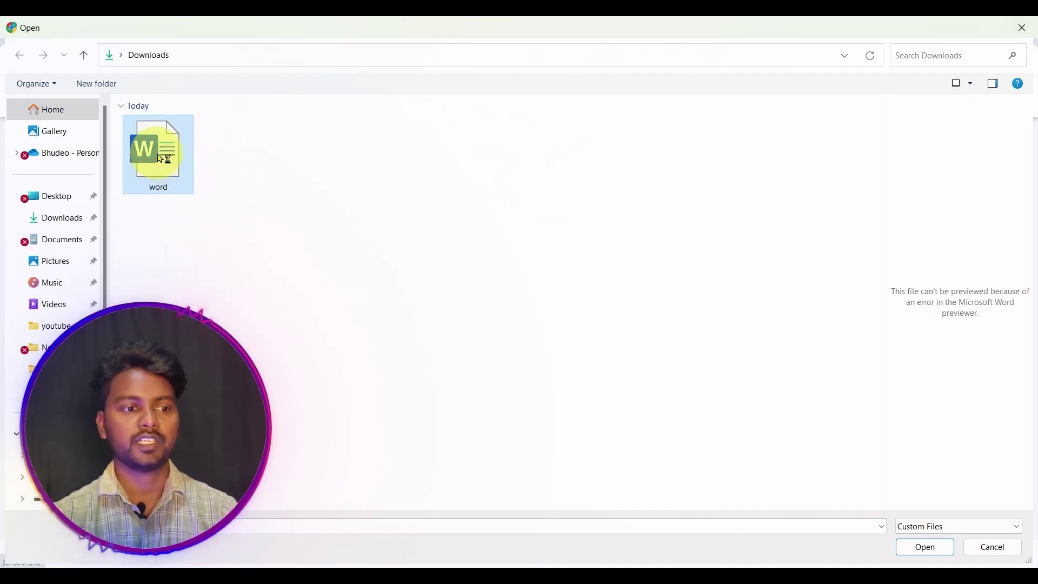
double_click(176, 159)
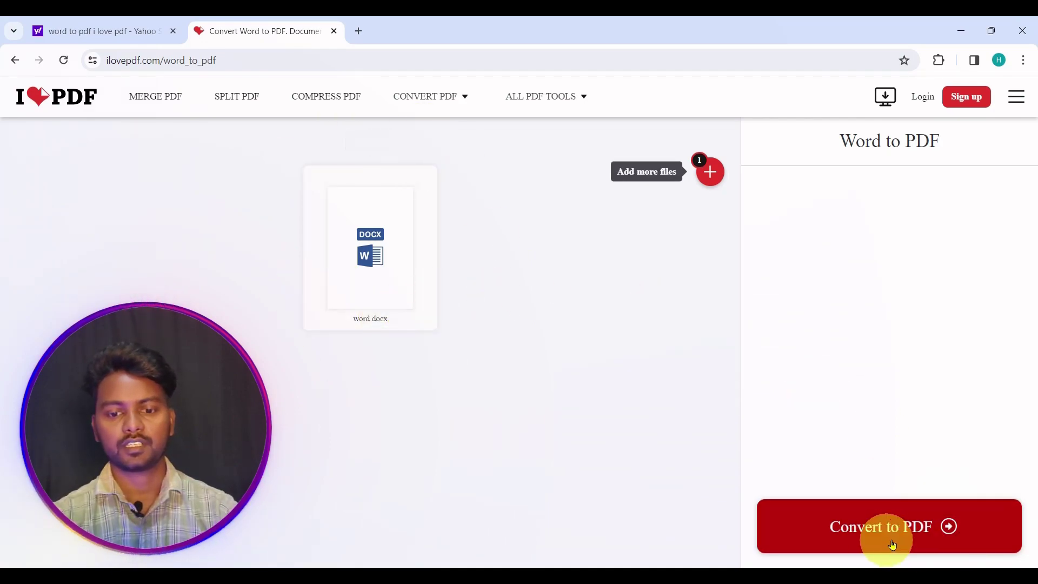
left_click(904, 529)
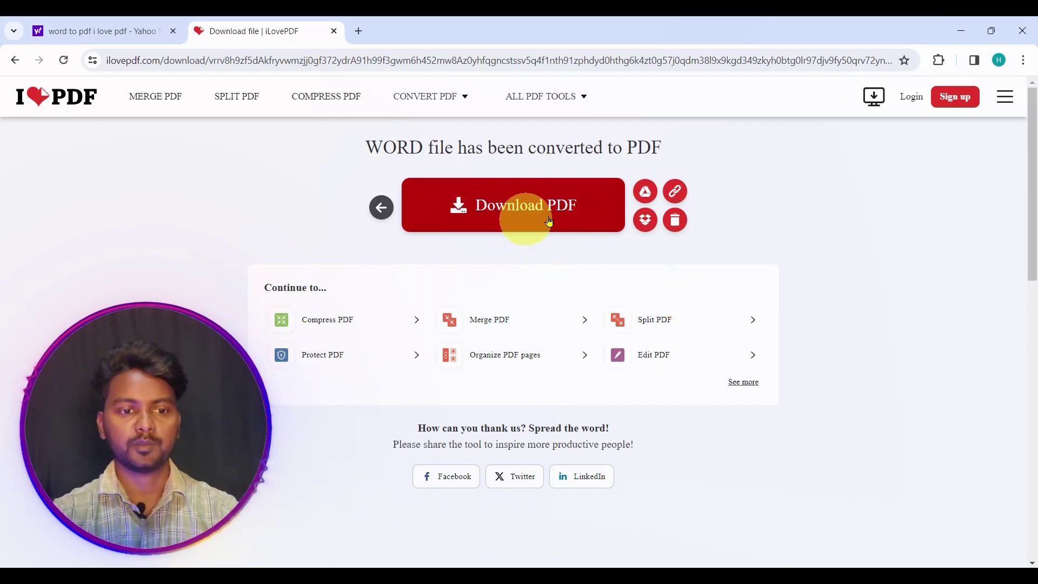
Step: Download the converted PDF and reveal word (2).pdf in the Downloads folder
left_click(530, 221)
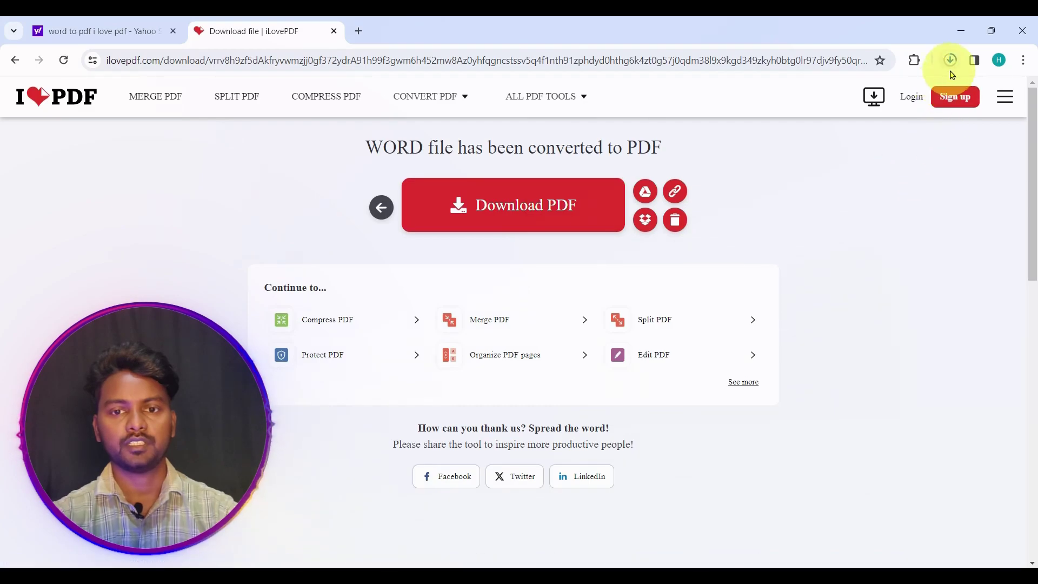
left_click(953, 60)
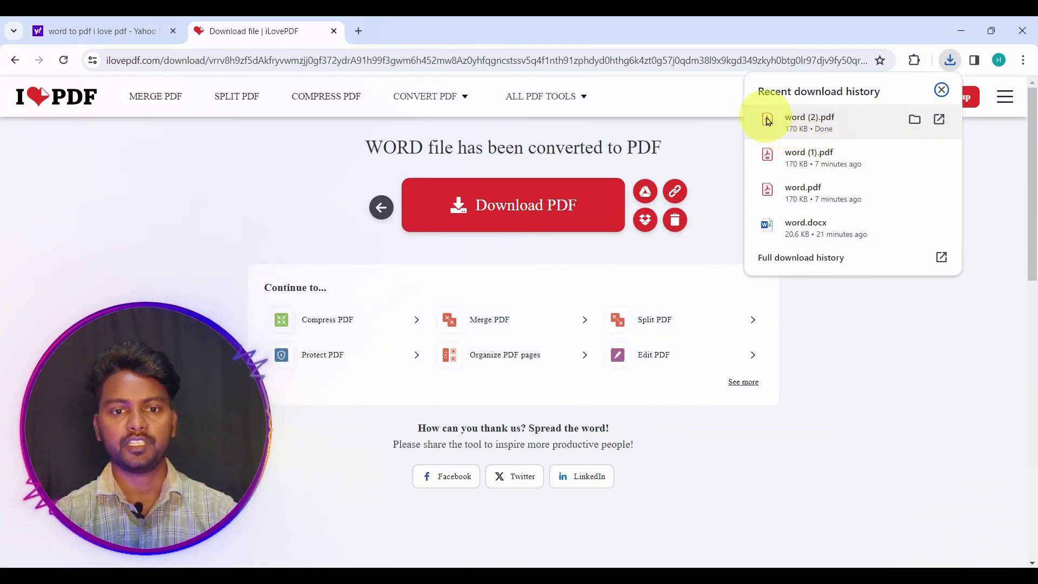
left_click(915, 119)
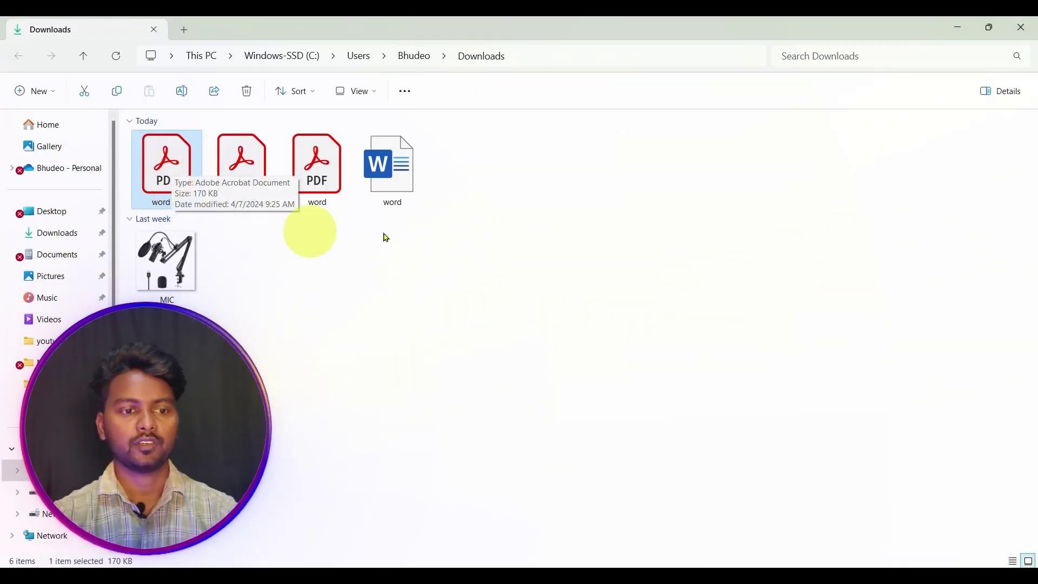
Step: Check the Word file's size in Downloads, then close File Explorer to return to iLovePDF
left_click(412, 171)
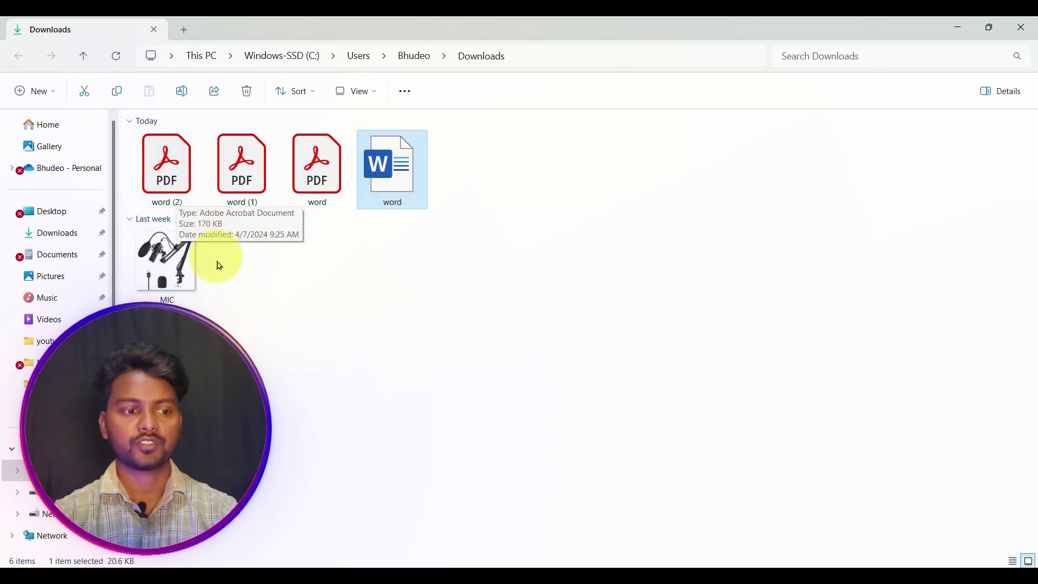
mouse_move(165, 259)
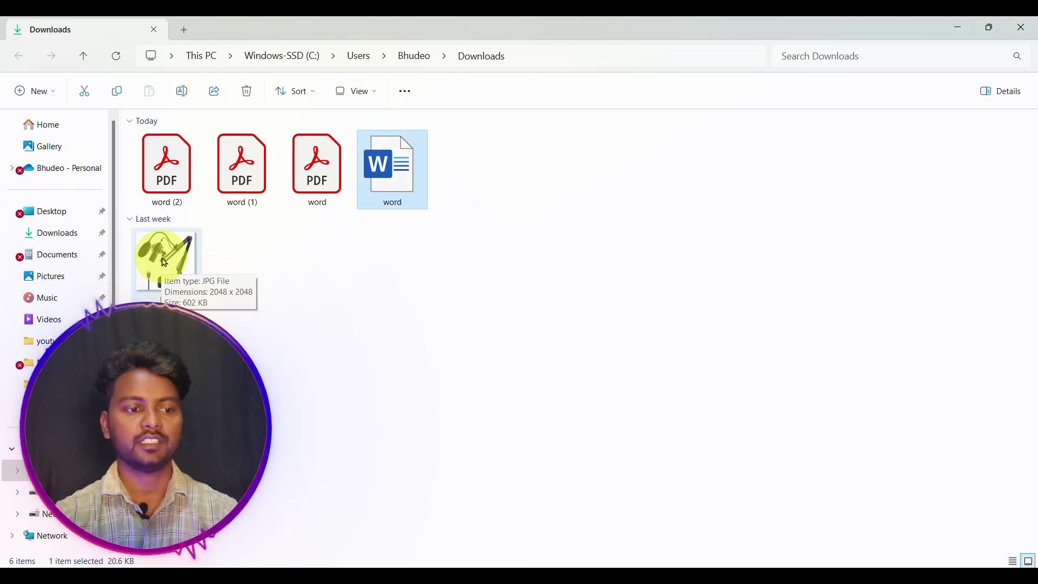
left_click(1022, 27)
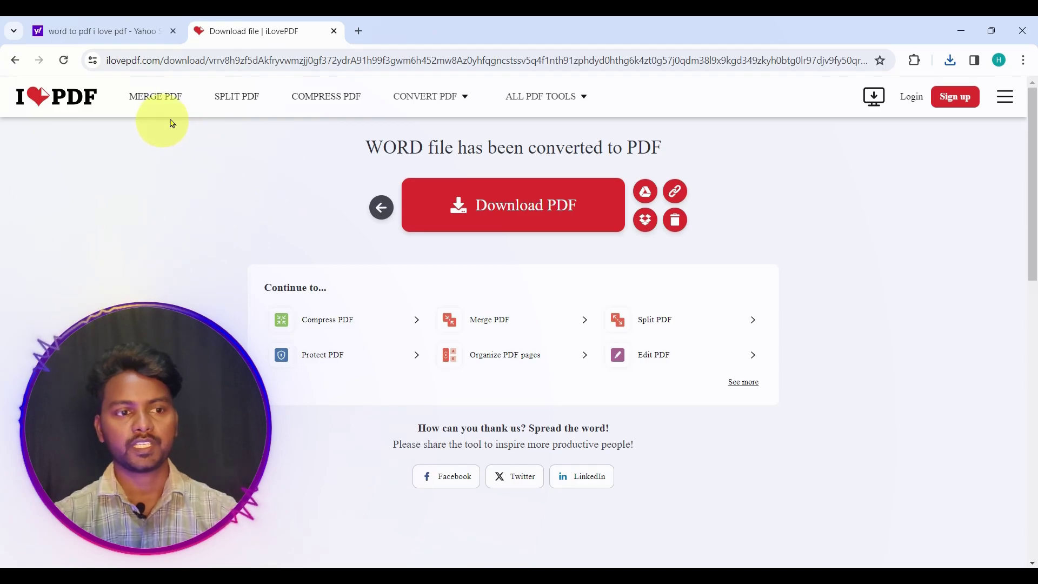
Step: Replace 'word' with 'jpg' in the Yahoo search and open the iLovePDF tool grid again
left_click(334, 31)
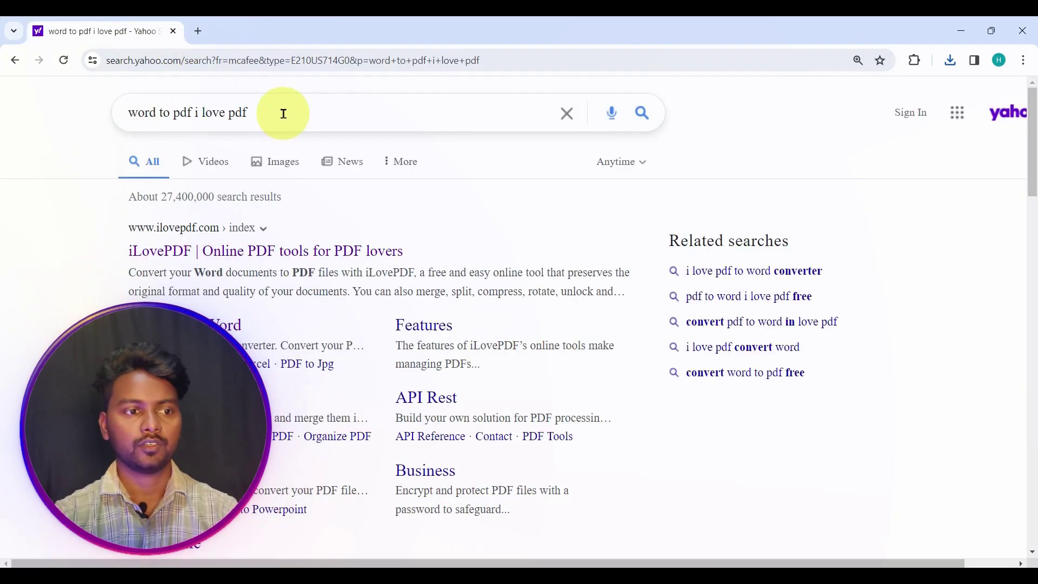
double_click(160, 112)
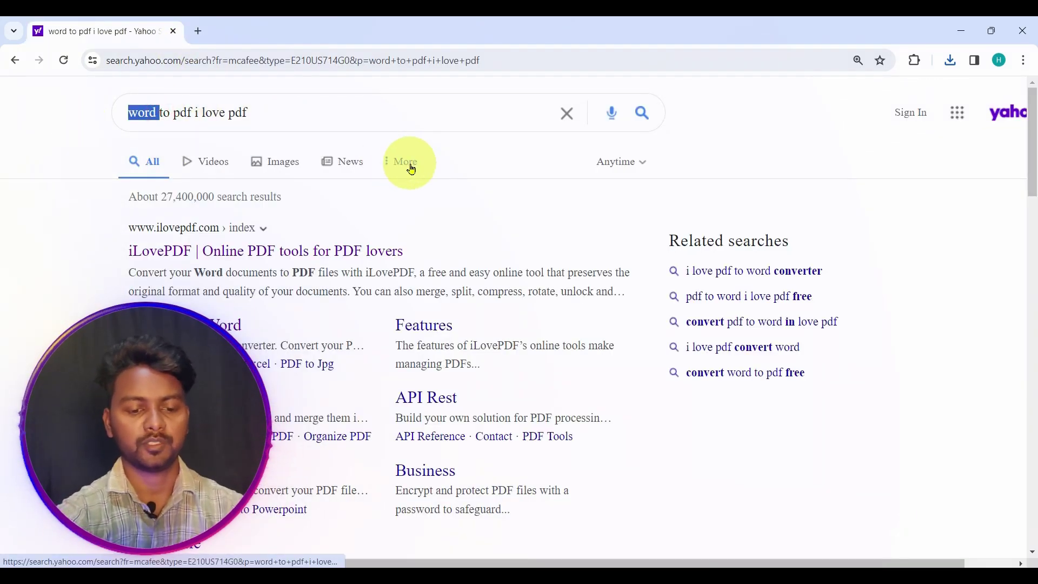
type("jpg")
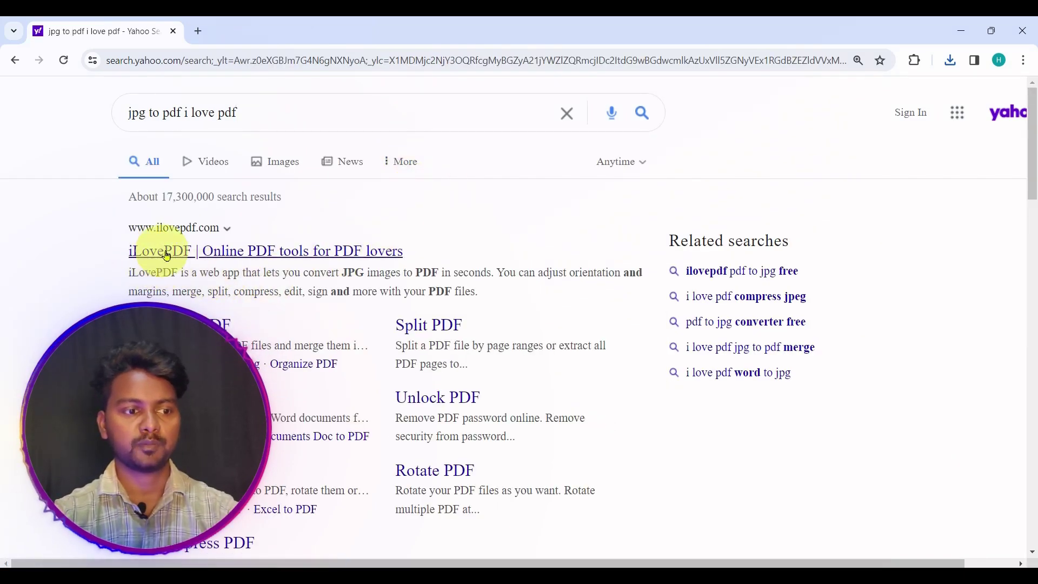
left_click(147, 250)
scroll(374, 341, "down", 3)
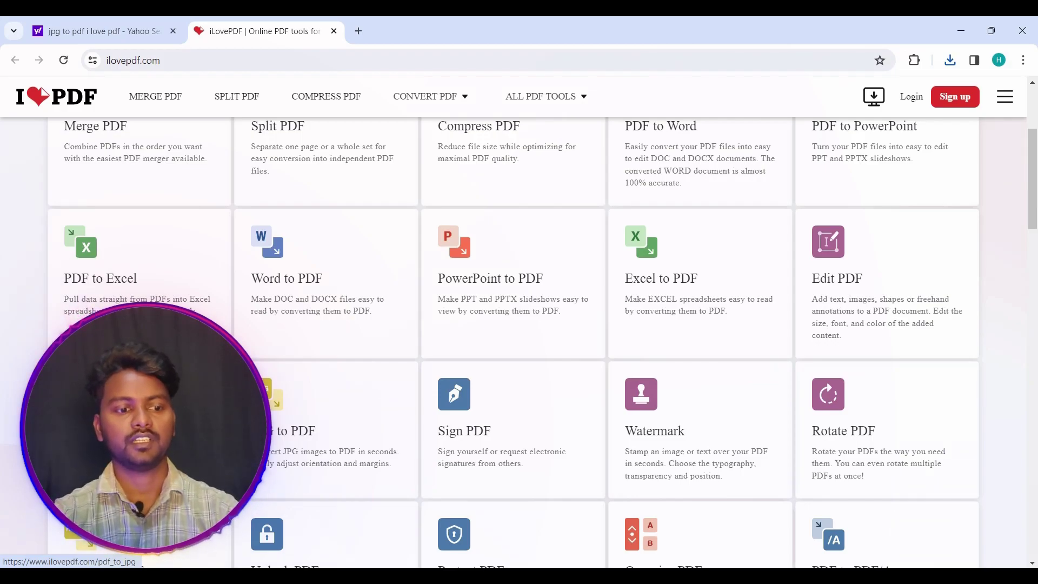
Step: Upload the MIC.jpg image from Downloads into the JPG to PDF tool
left_click(317, 421)
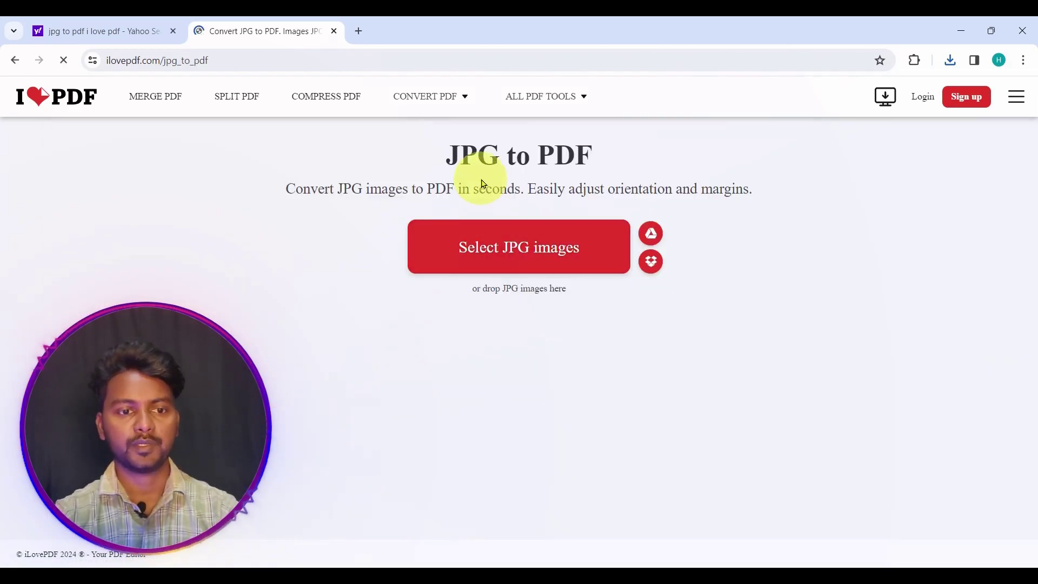
left_click(511, 247)
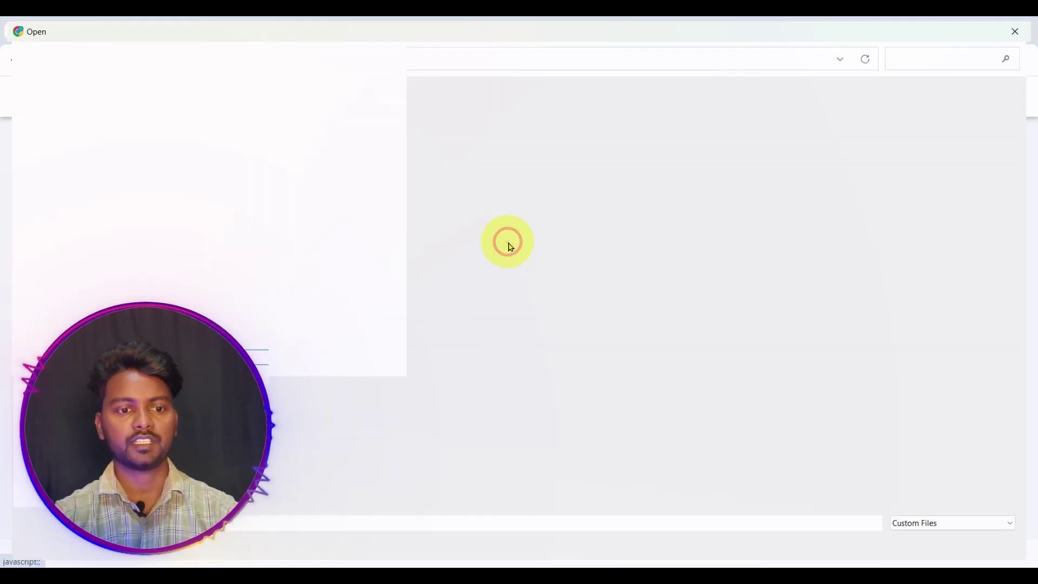
left_click(173, 150)
double_click(173, 150)
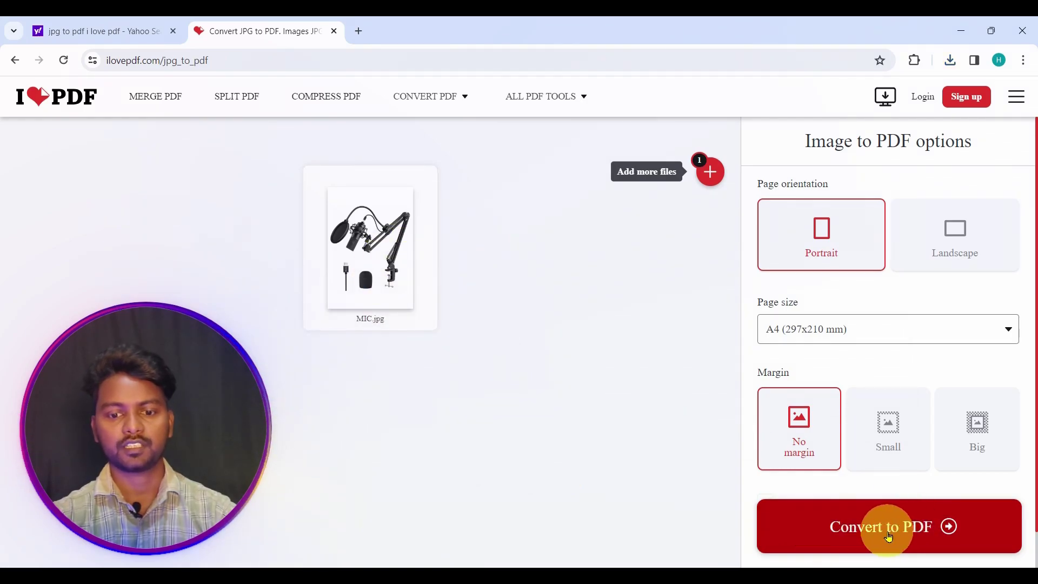
Step: Convert MIC.jpg to PDF and reveal the 77.1 KB MIC.pdf in Downloads
left_click(904, 536)
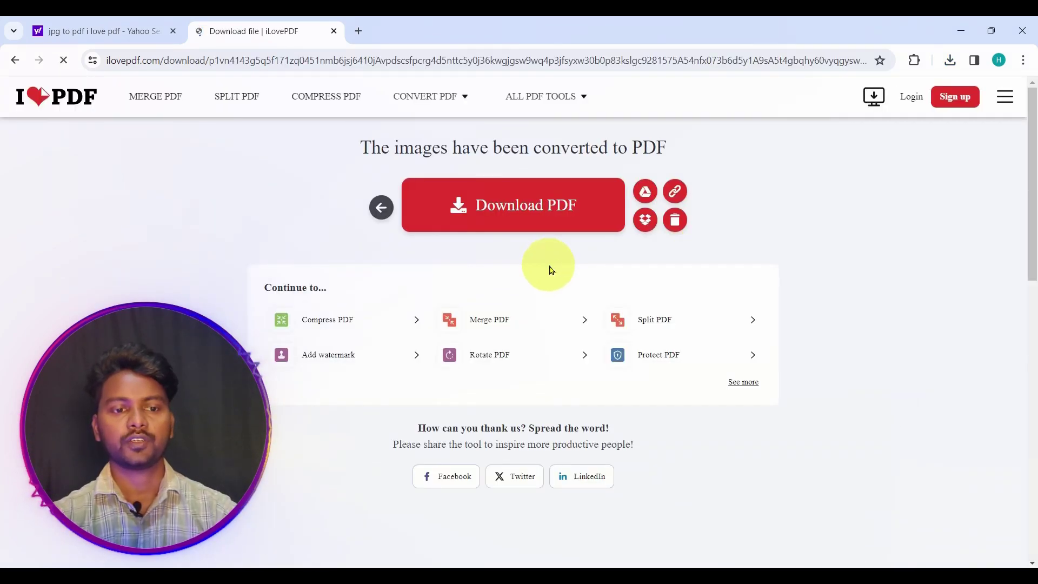
left_click(533, 221)
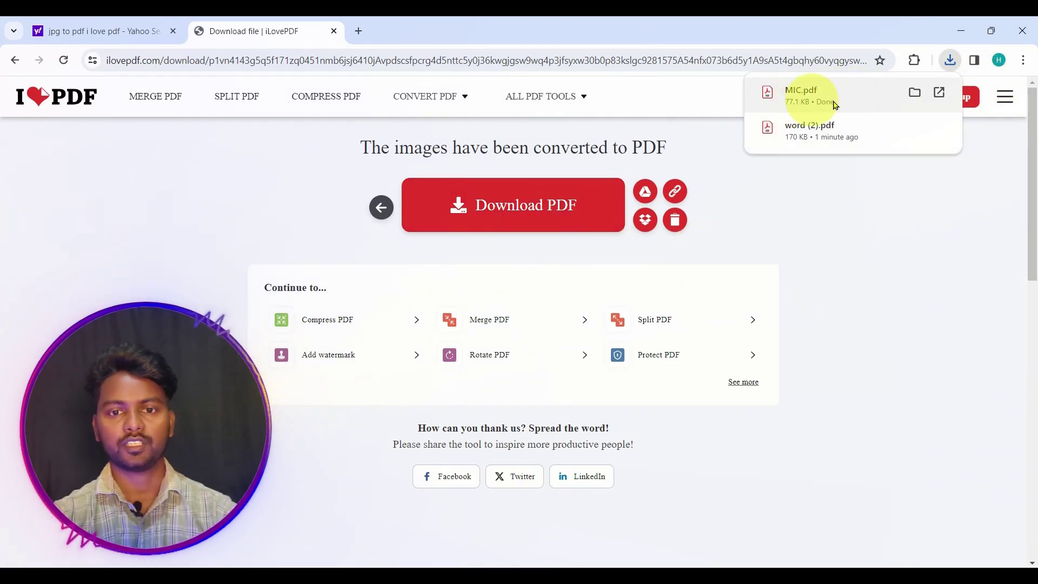
left_click(915, 93)
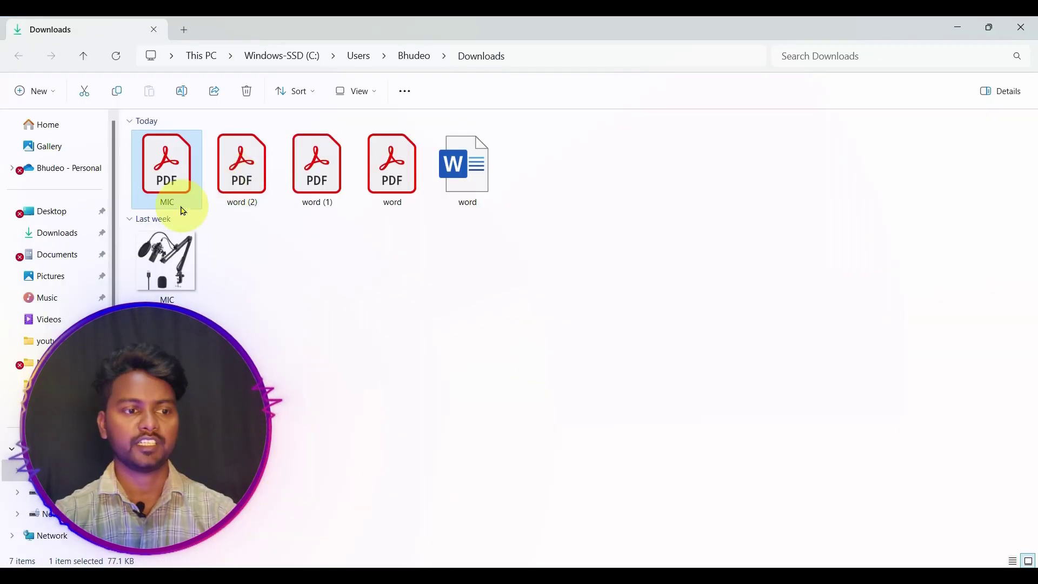
Step: Open MIC.pdf from Downloads to check the converted microphone image
double_click(181, 164)
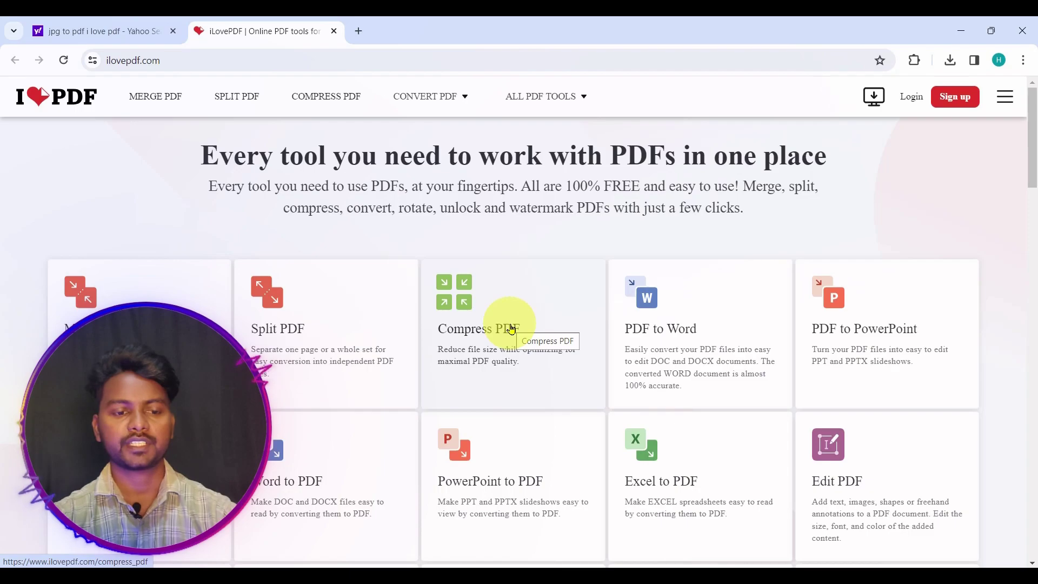
Step: Upload MIC.pdf from Downloads into the Compress PDF tool
left_click(478, 313)
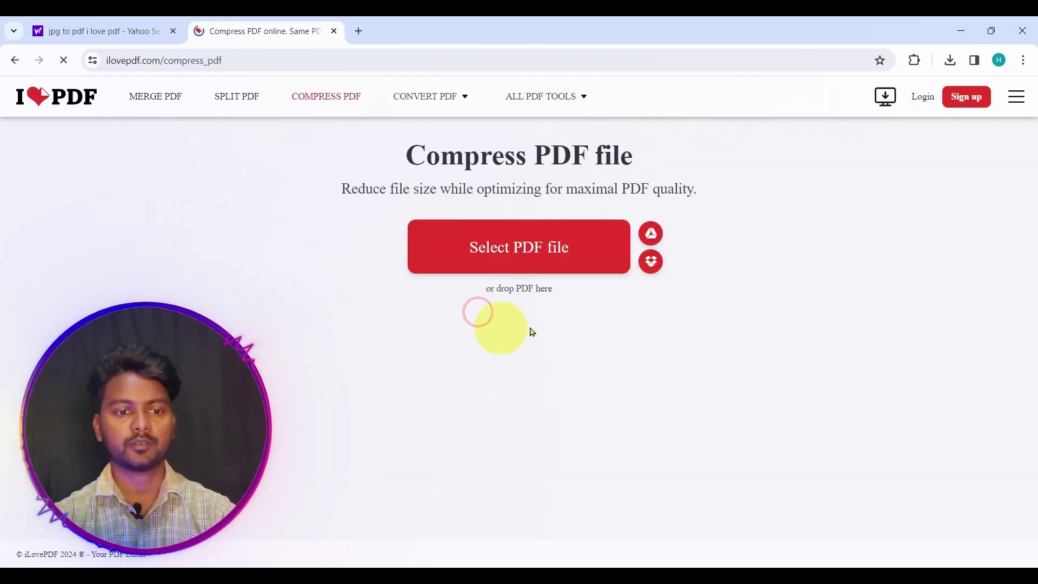
left_click(530, 256)
left_click(156, 158)
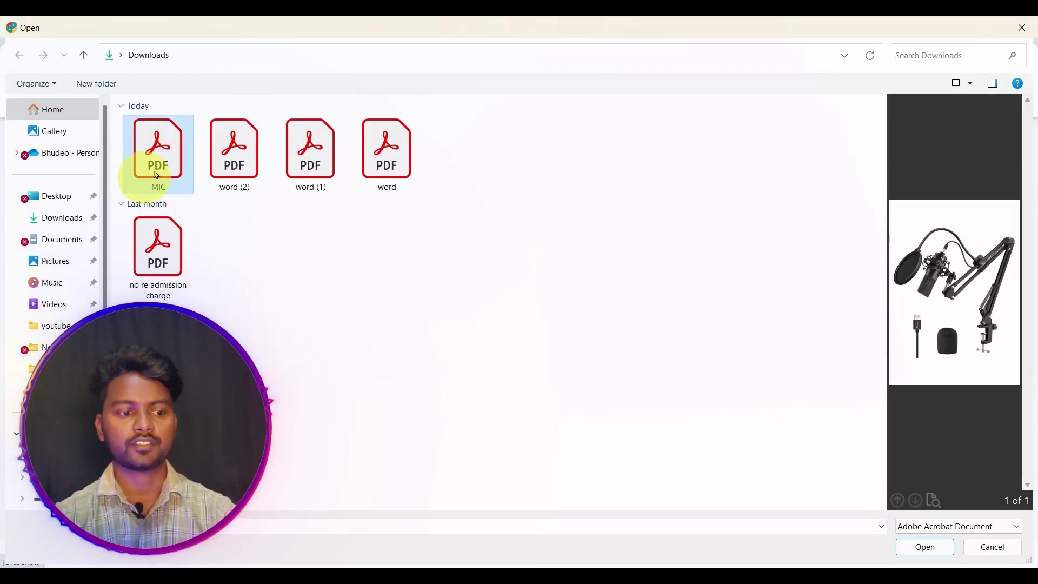
left_click(926, 547)
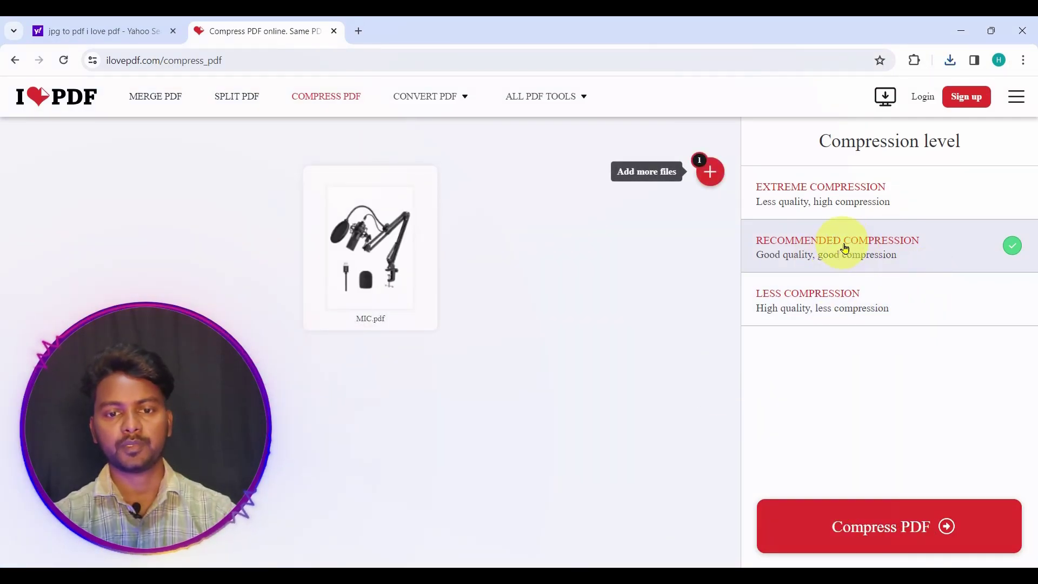
Step: Try the Less, Recommended and Extreme levels, settling on Extreme Compression
left_click(921, 300)
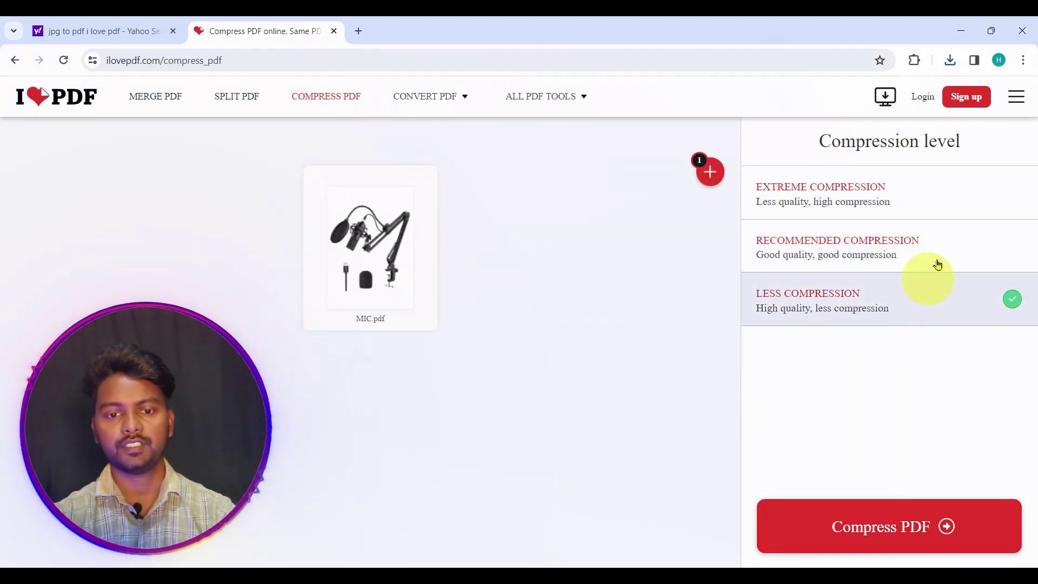
left_click(939, 265)
left_click(976, 194)
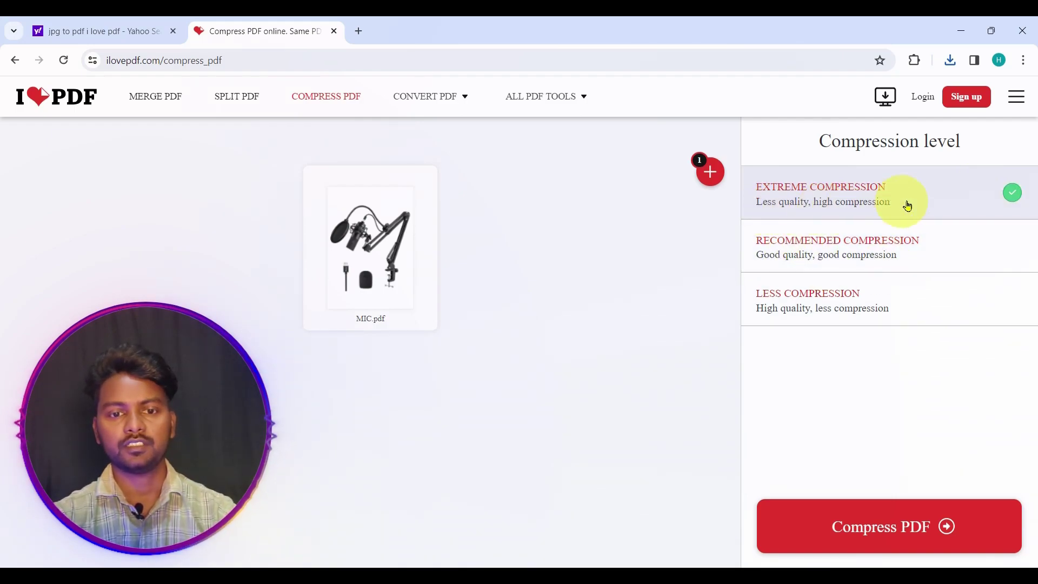
left_click(789, 262)
left_click(772, 324)
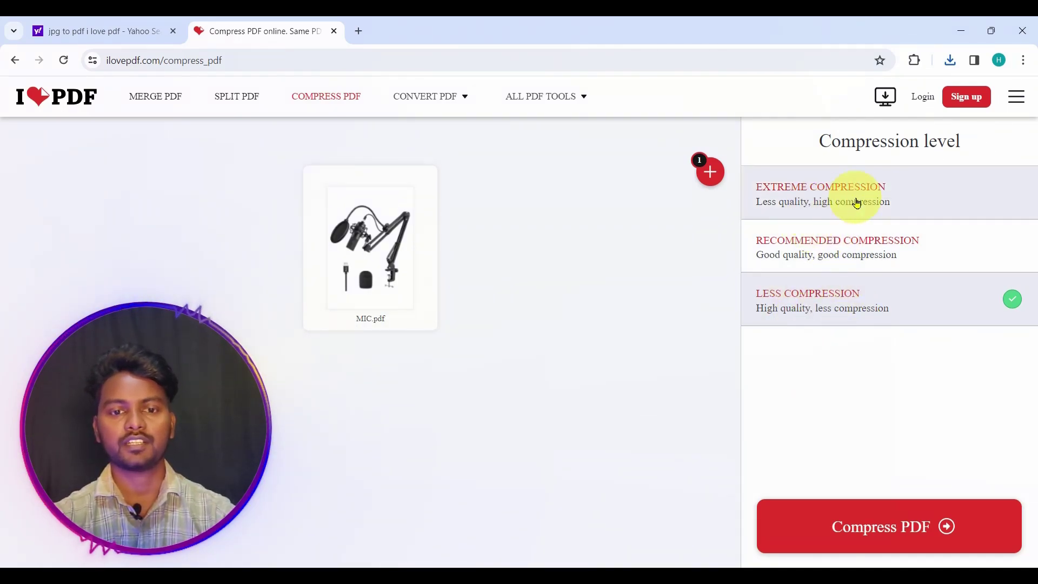
left_click(842, 208)
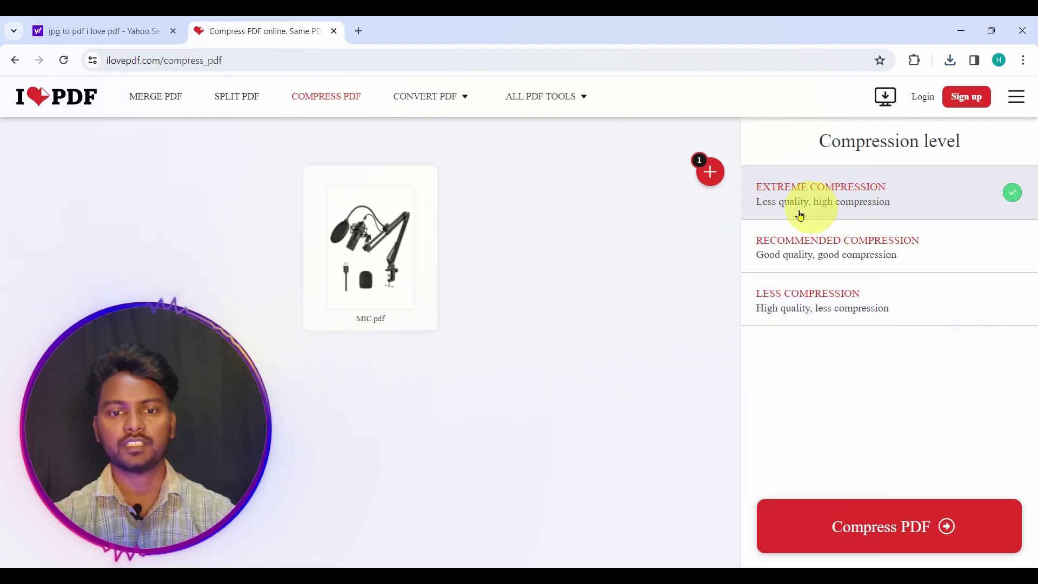
Step: Compress MIC.pdf from 77.12 KB to 28.63 KB and download MIC_compressed.pdf
left_click(851, 537)
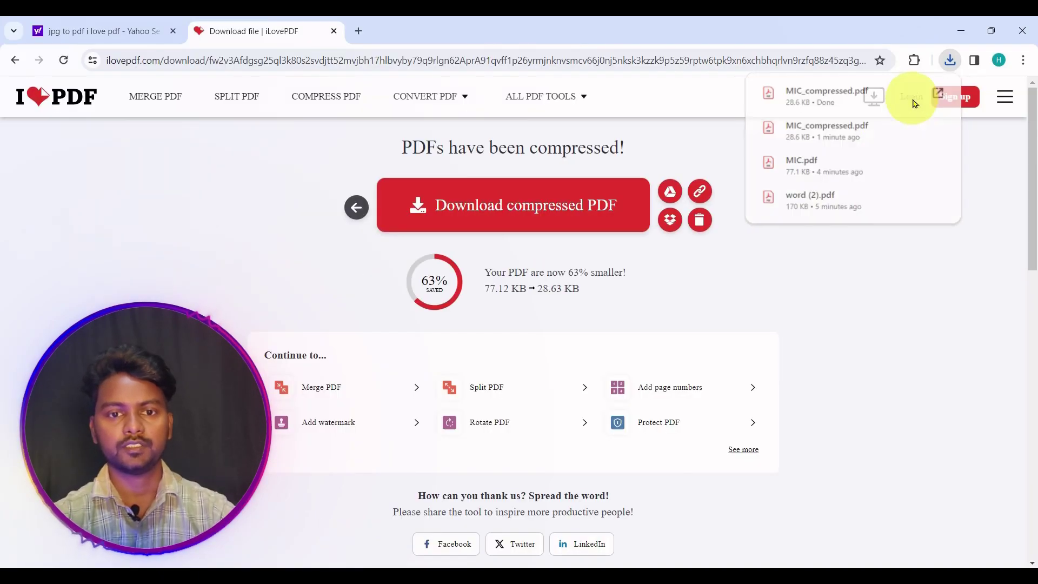
Step: Reveal the 28.6 KB MIC_compressed.pdf in the Downloads folder
left_click(916, 104)
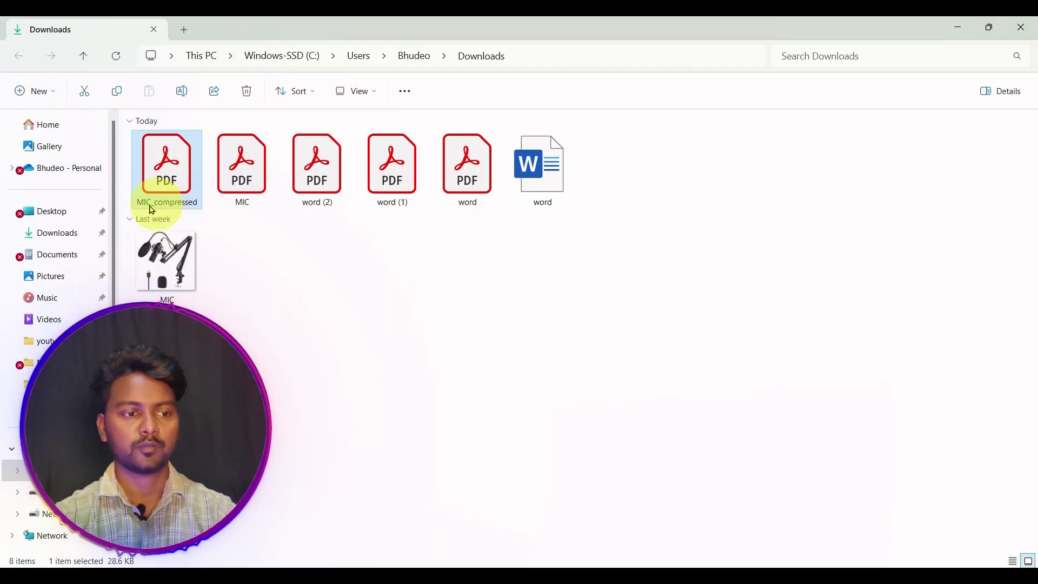